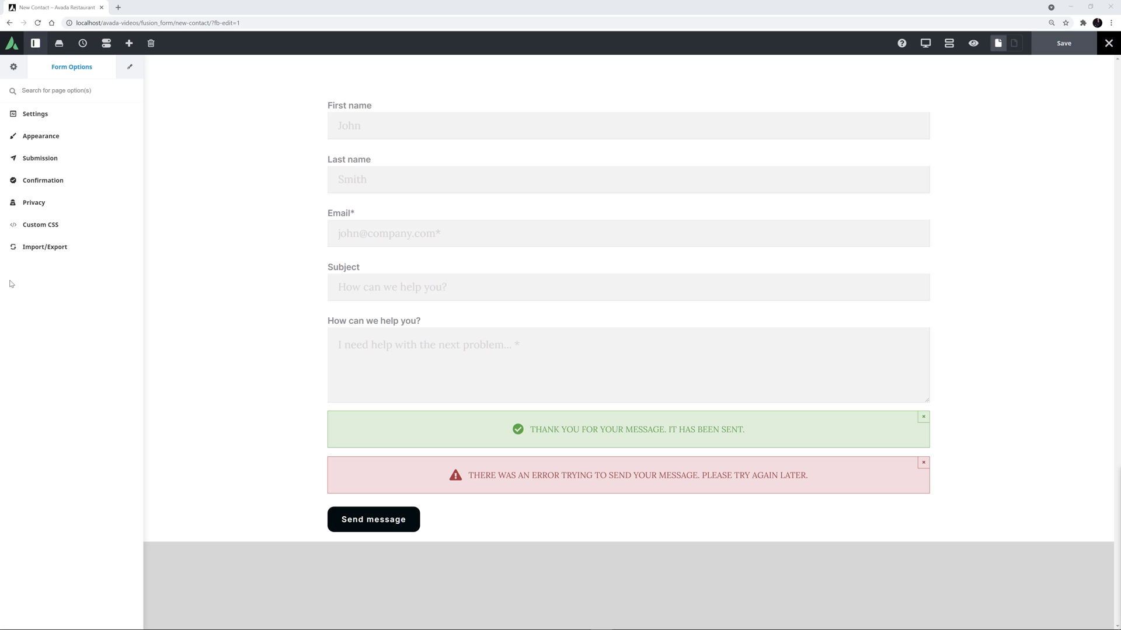
Step: Reach the Mailchimp settings under Global Options > Forms
click(13, 66)
click(26, 534)
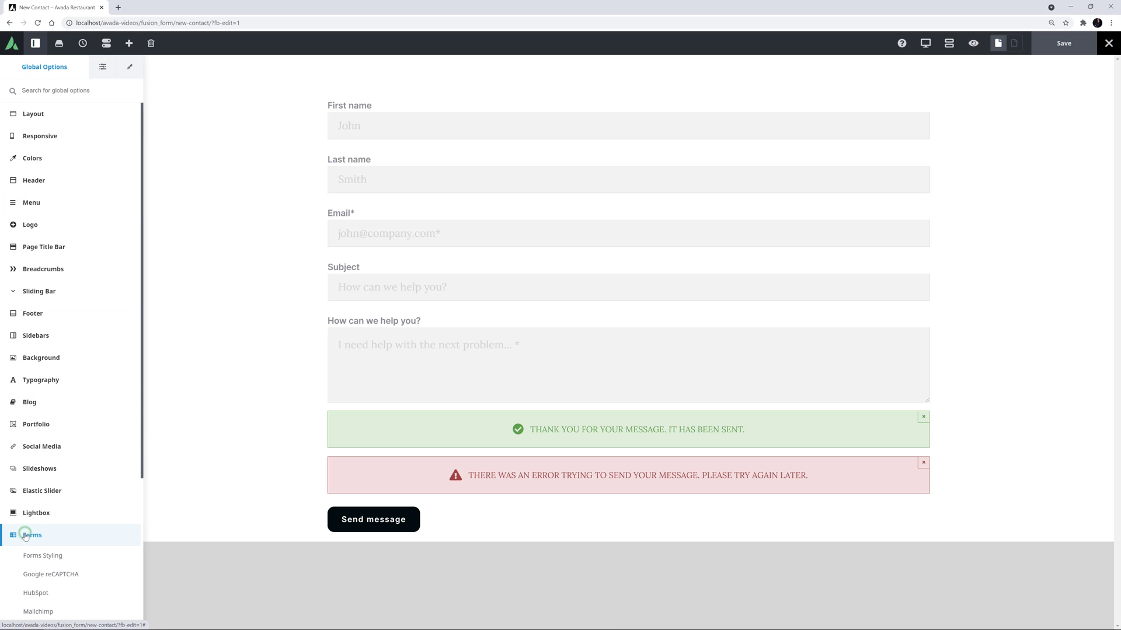
click(37, 611)
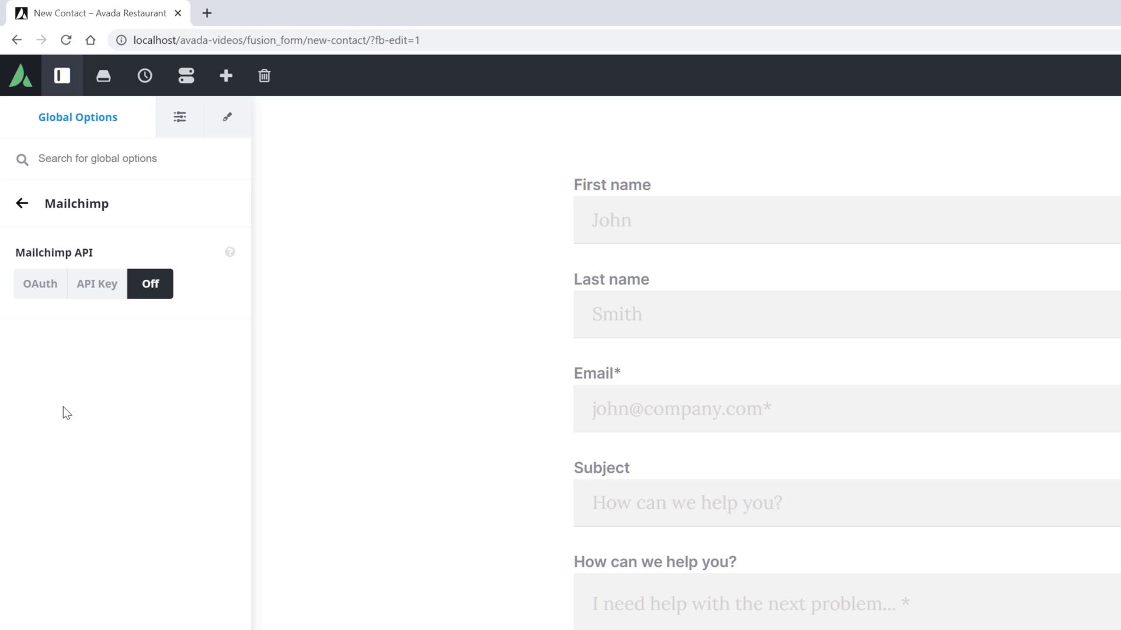
Step: Choose OAuth for the Mailchimp API, briefly comparing it with the API Key method
click(42, 289)
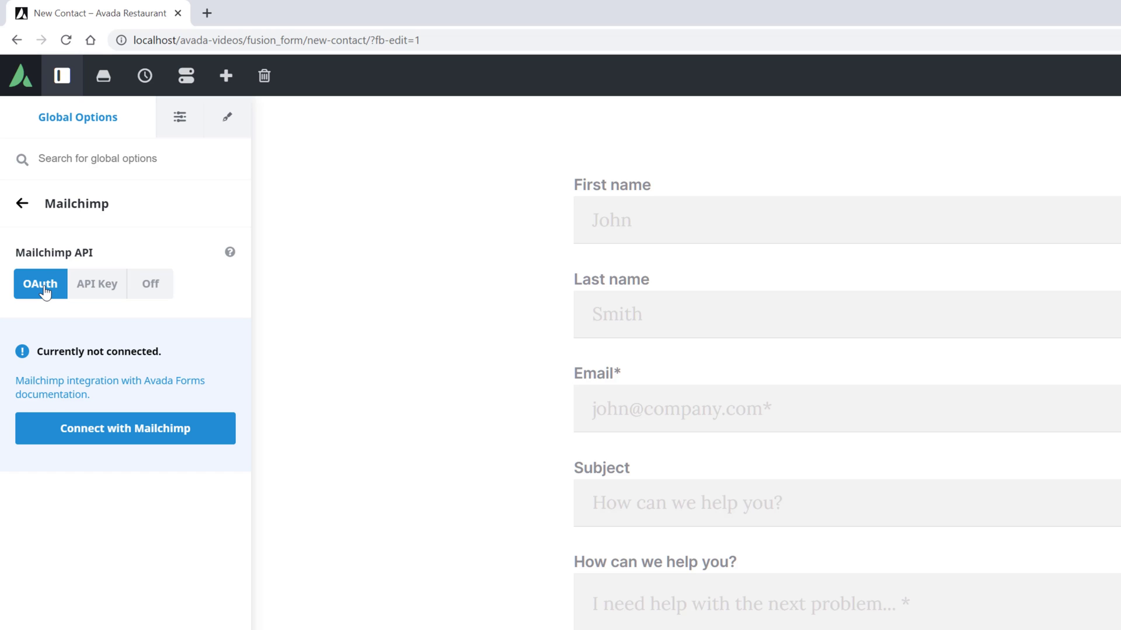
click(100, 293)
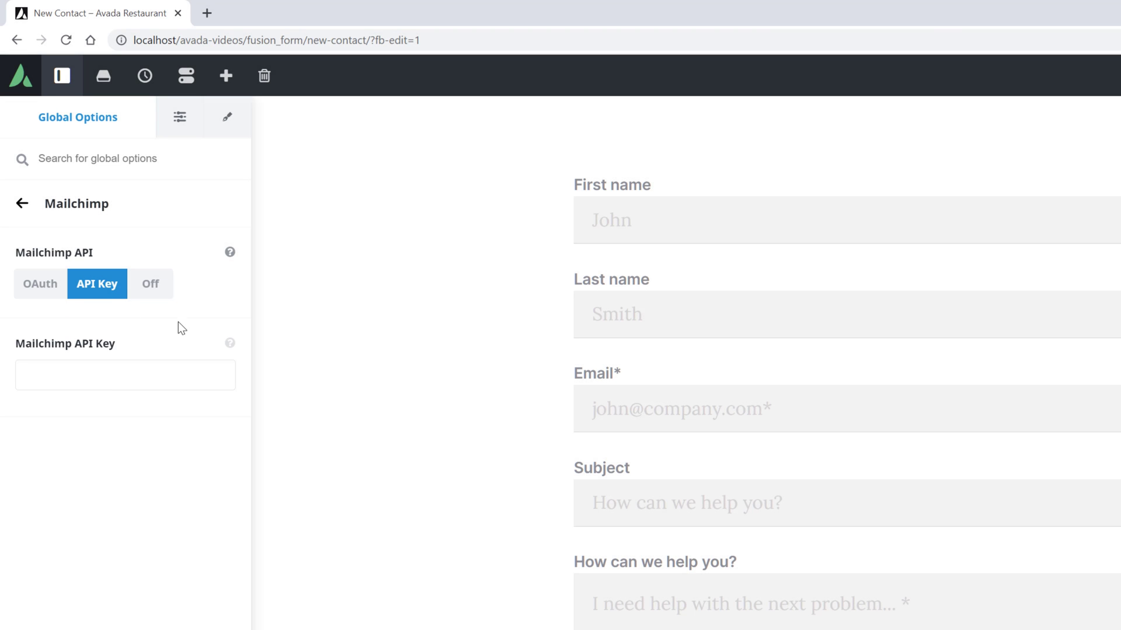
click(228, 347)
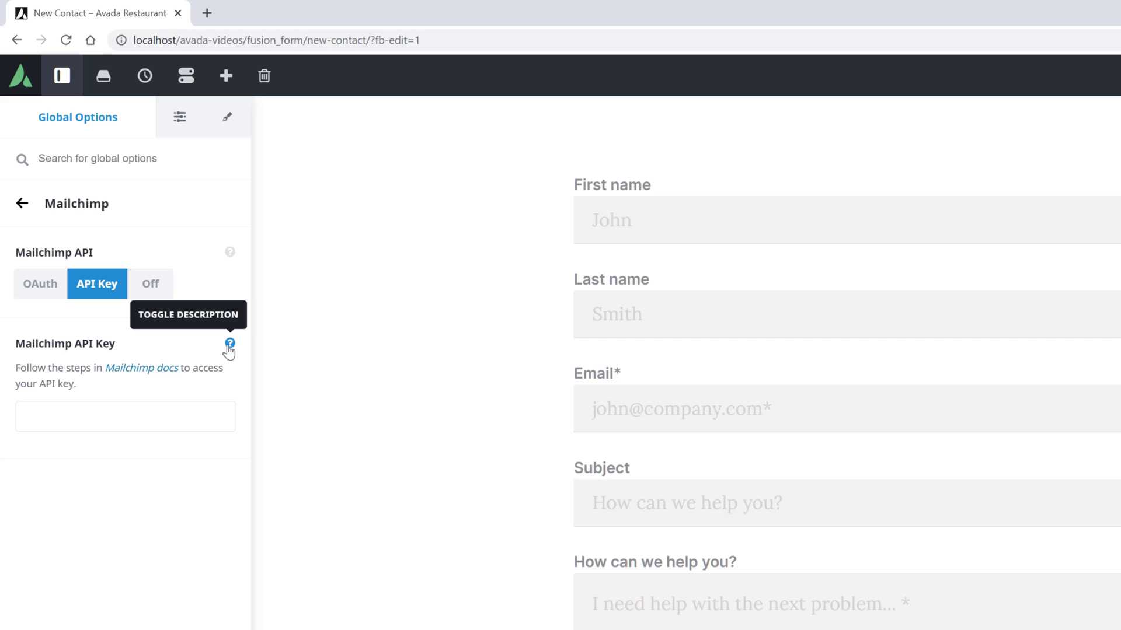
click(229, 346)
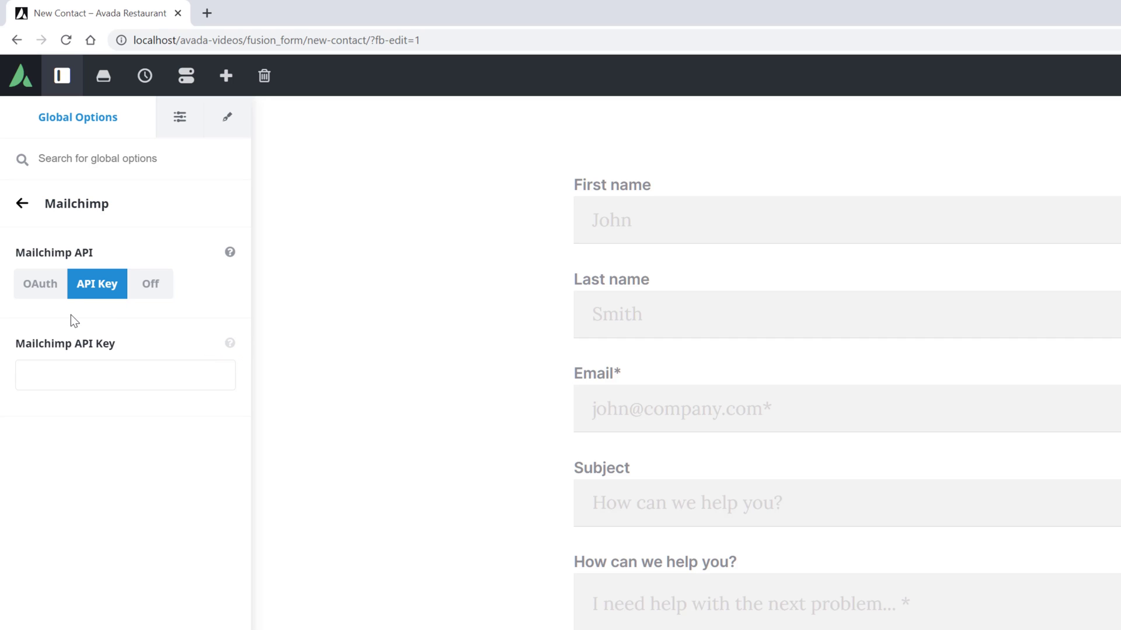
Step: Return to OAuth and allow Avada Forms access on Mailchimp's authorization page
click(51, 286)
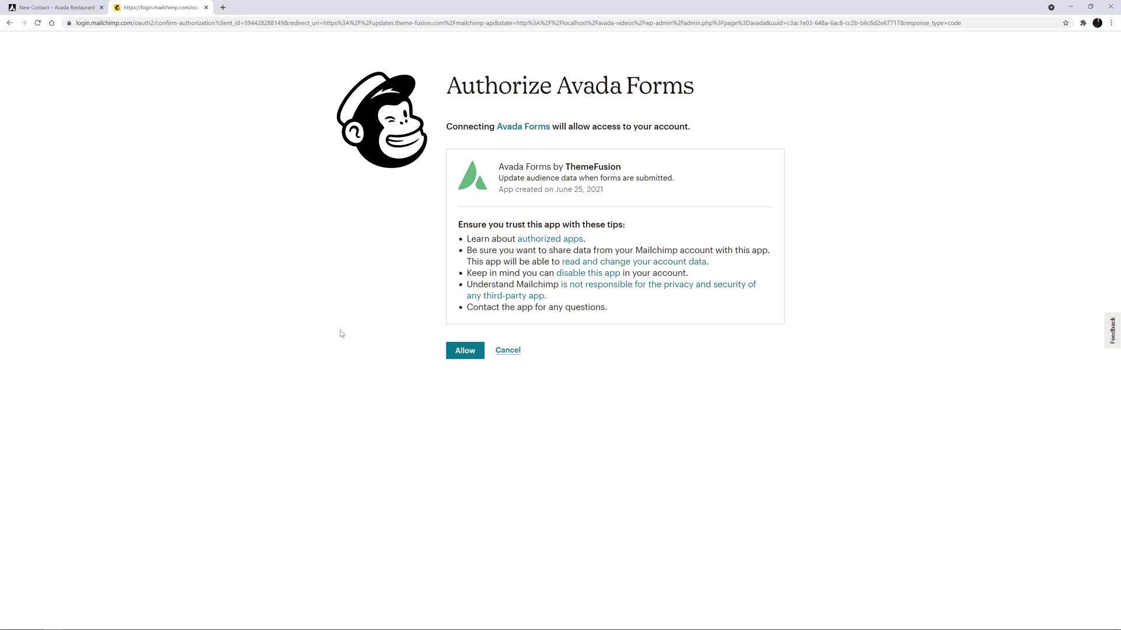
click(464, 353)
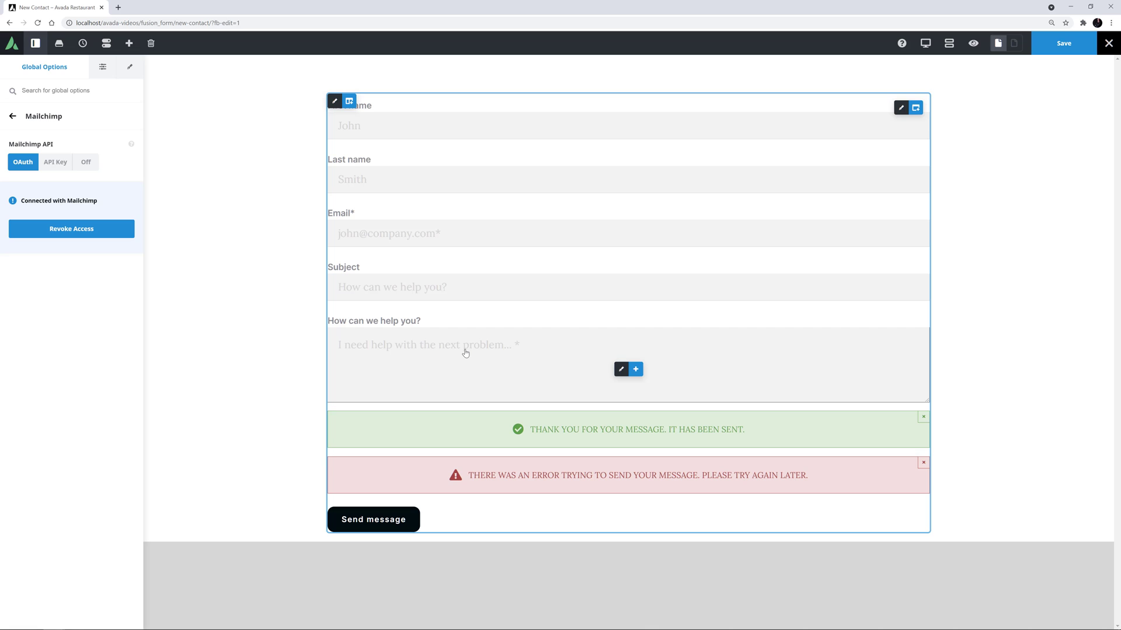
Step: Save the global options with Mailchimp reported as connected
click(1071, 44)
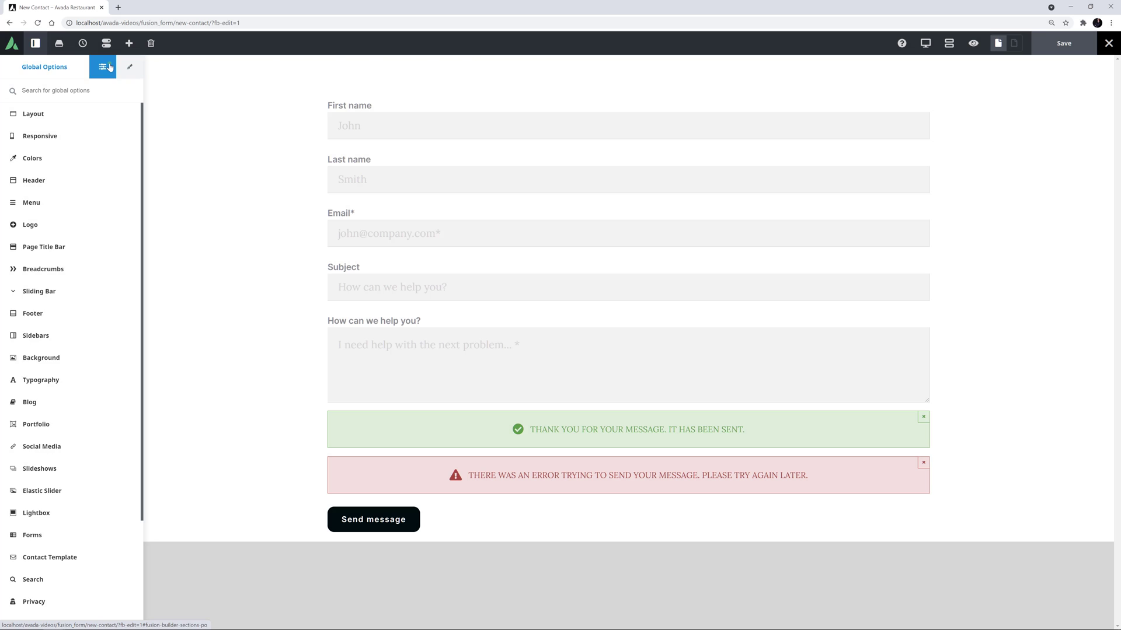
Step: Set Mailchimp Action to Create/Update Contact and Mailchimp List to iTeachPhotographers Newsletter
click(103, 66)
click(67, 157)
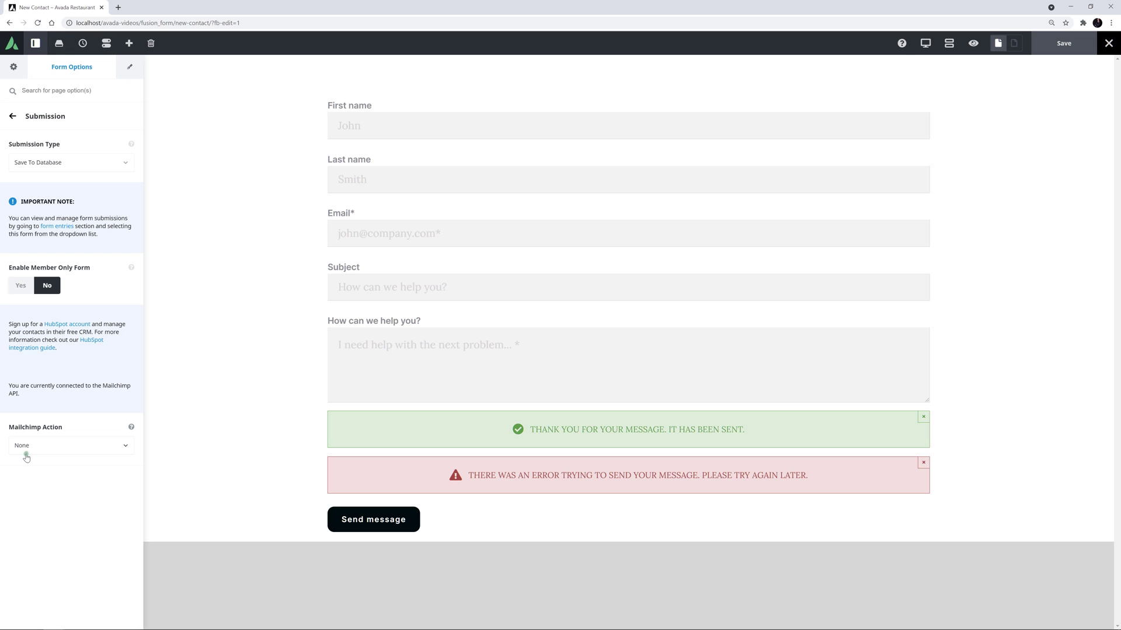
click(26, 455)
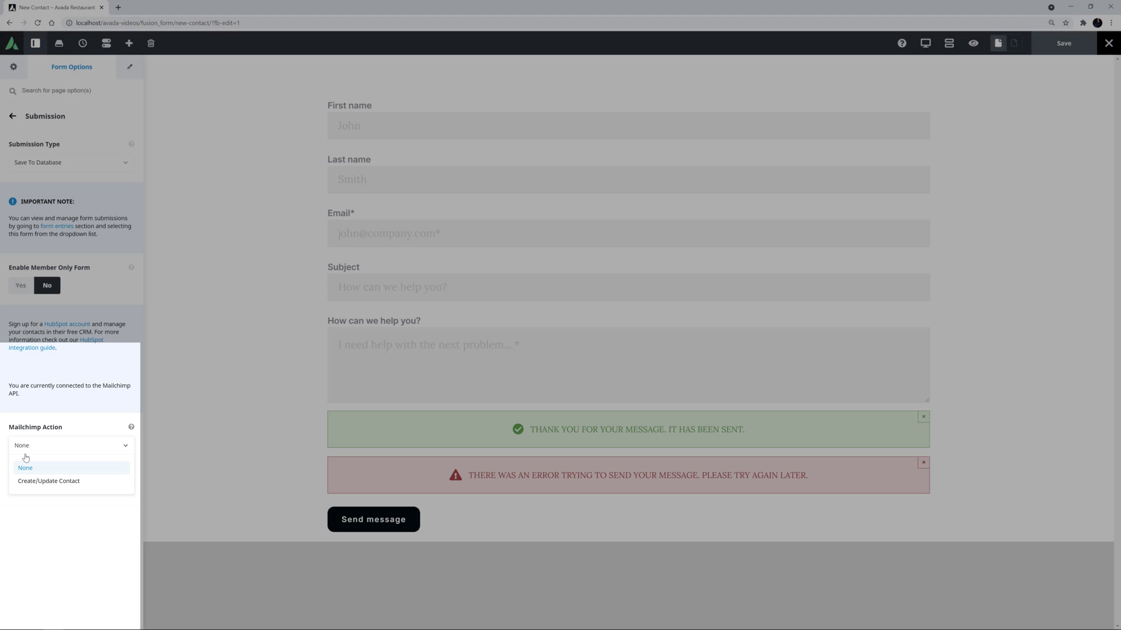
click(25, 480)
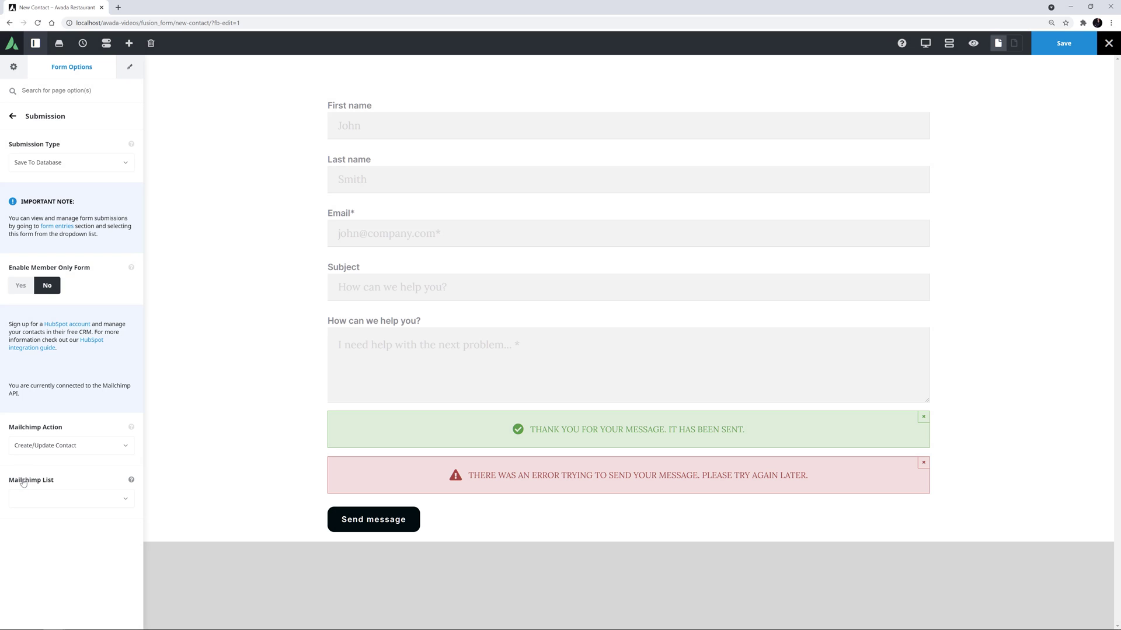
click(23, 497)
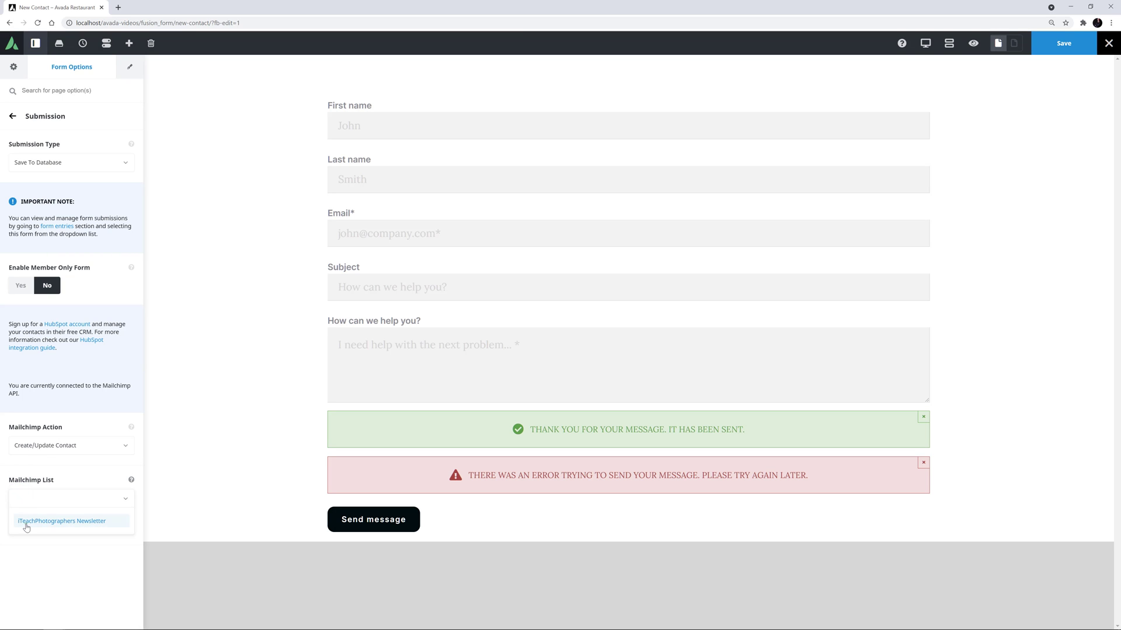
click(27, 523)
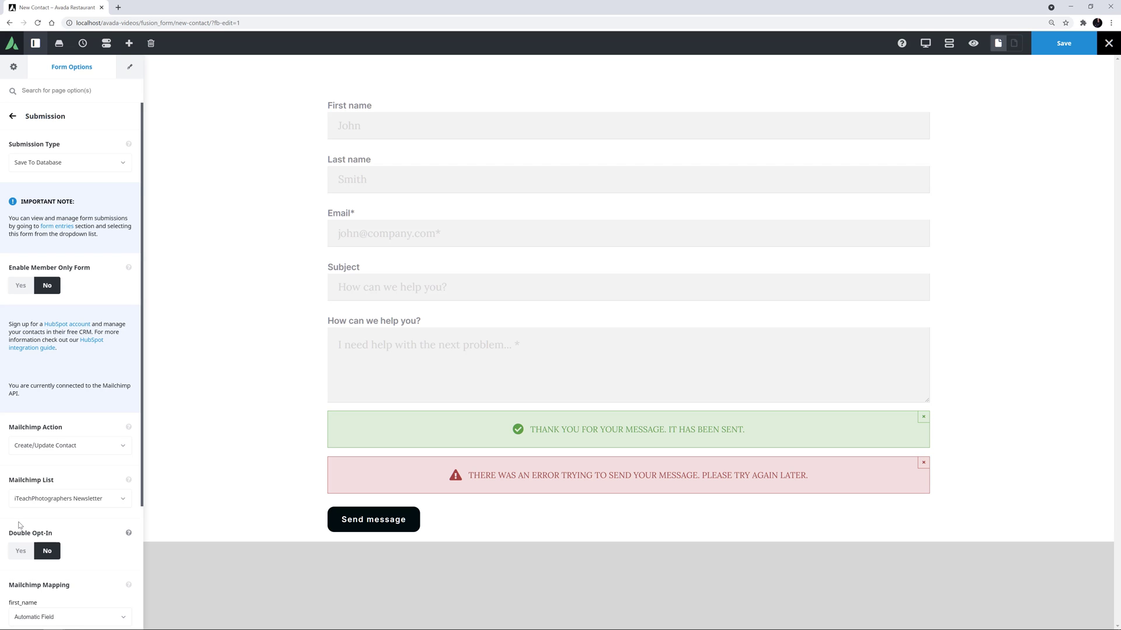
scroll(20, 524, down, 2)
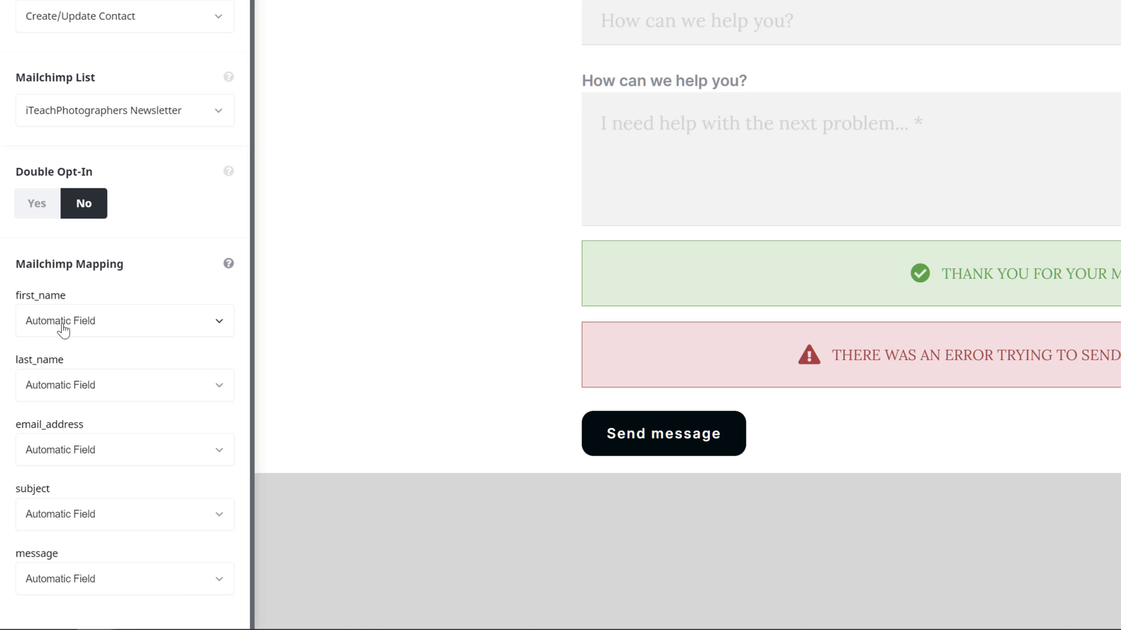
Step: Map first_name, last_name and email_address to Mailchimp's First Name, Last Name and Email Address
click(63, 330)
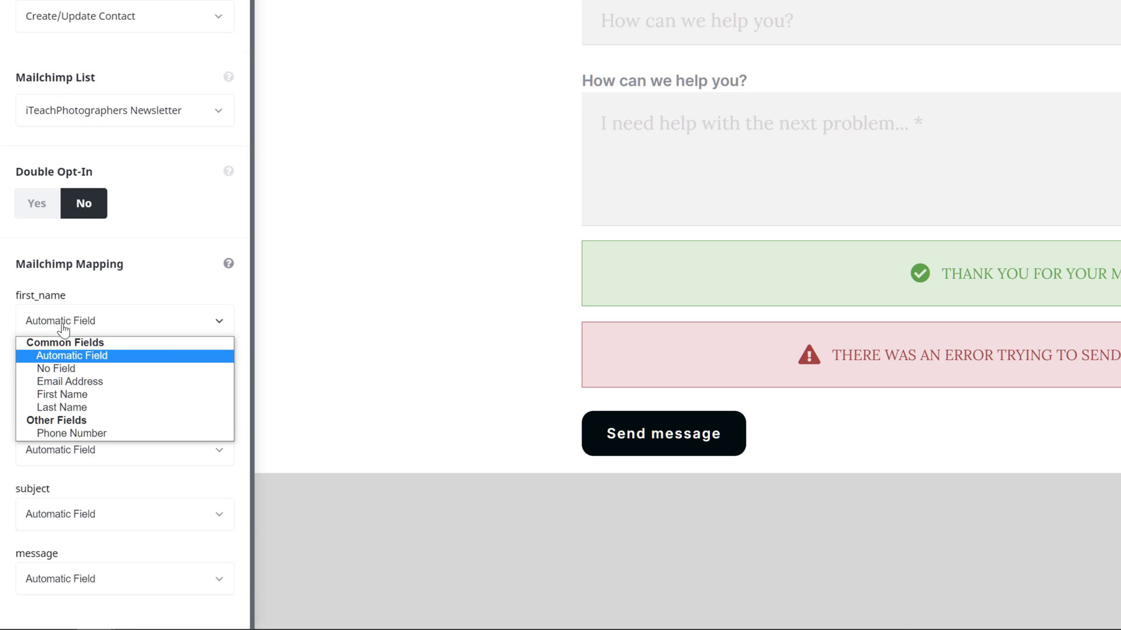
click(65, 399)
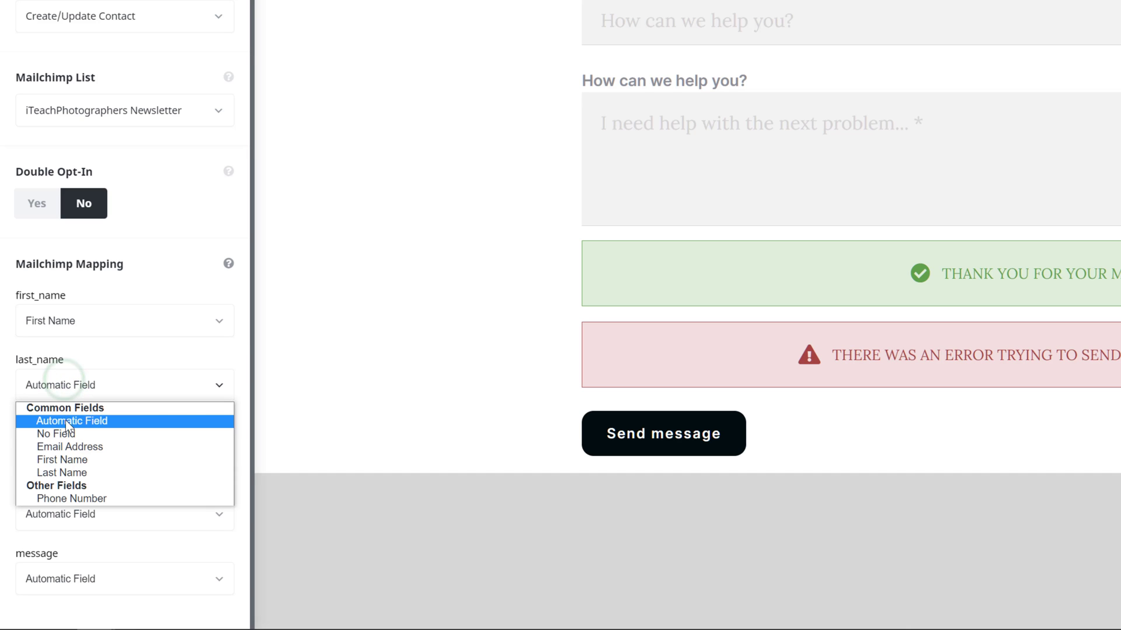
click(62, 473)
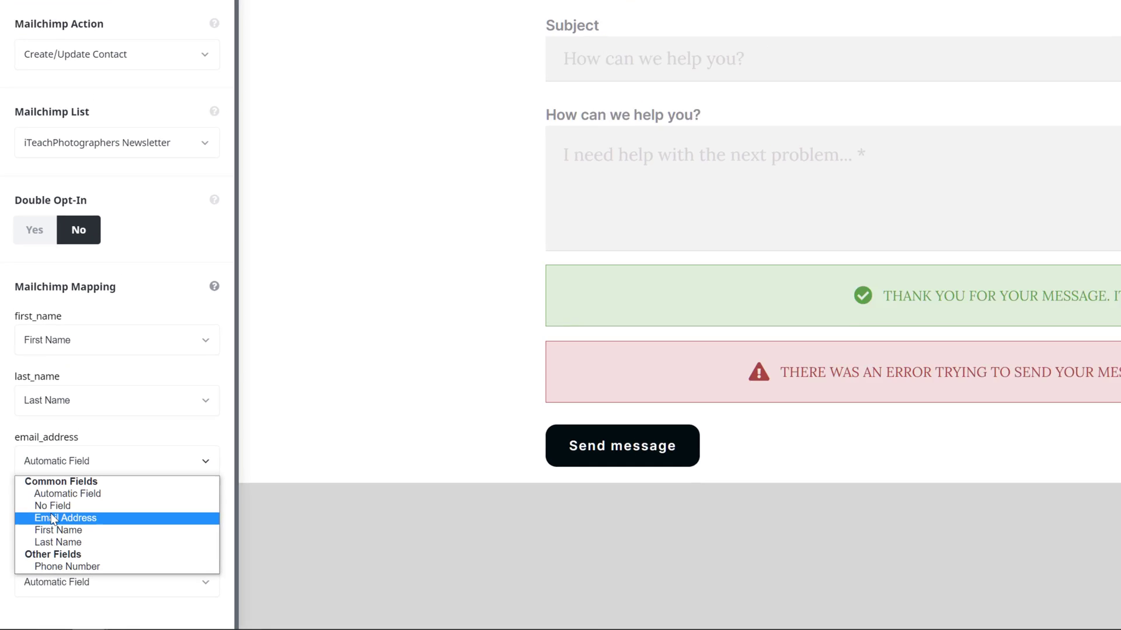
click(53, 518)
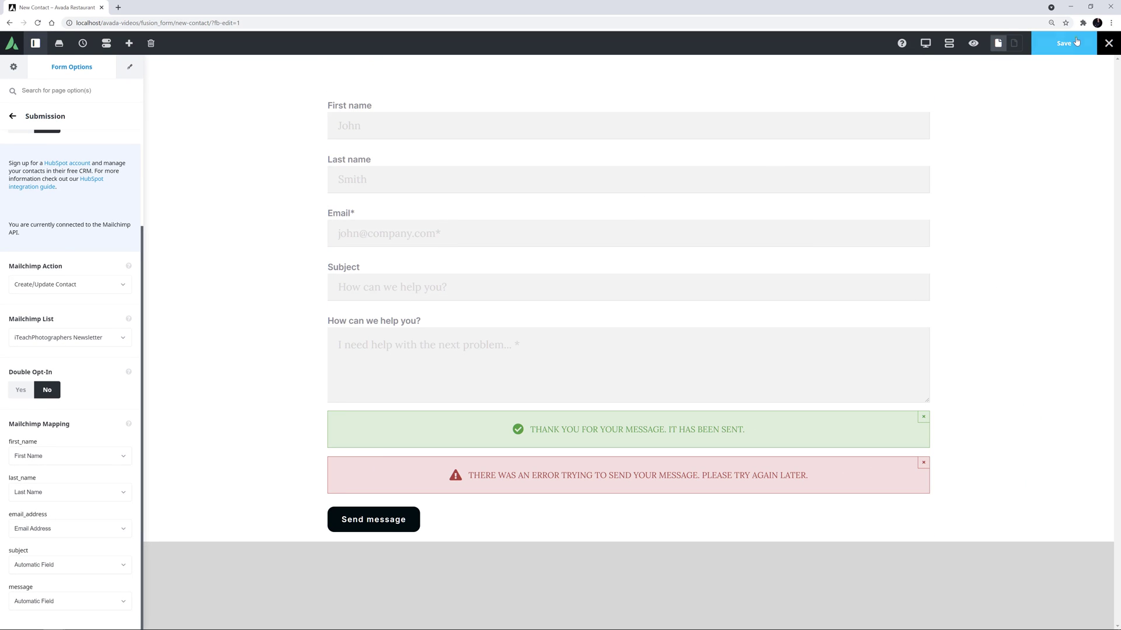
Step: Save the form with its Mailchimp action, list and field mapping
click(1075, 42)
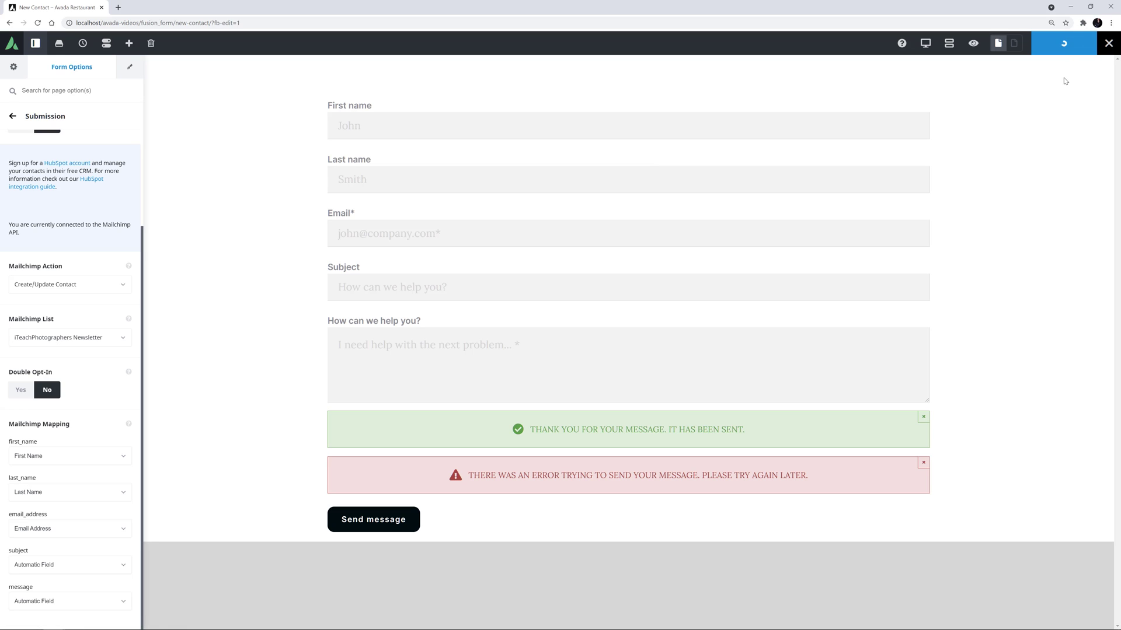